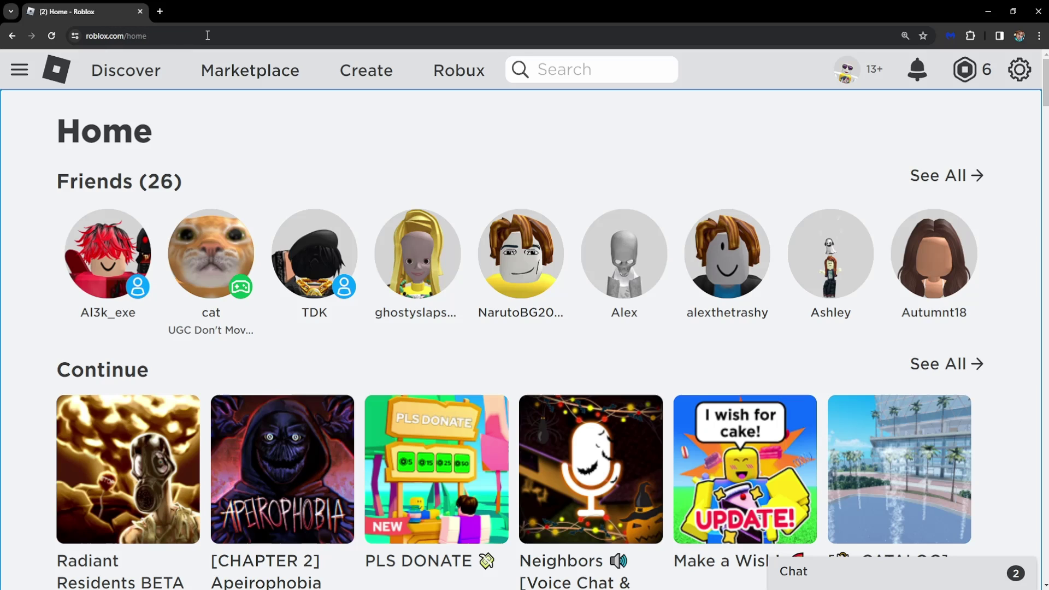
Step: Change the Roblox address from 'home' to 'support' to reach the Contact Us form
double_click(173, 36)
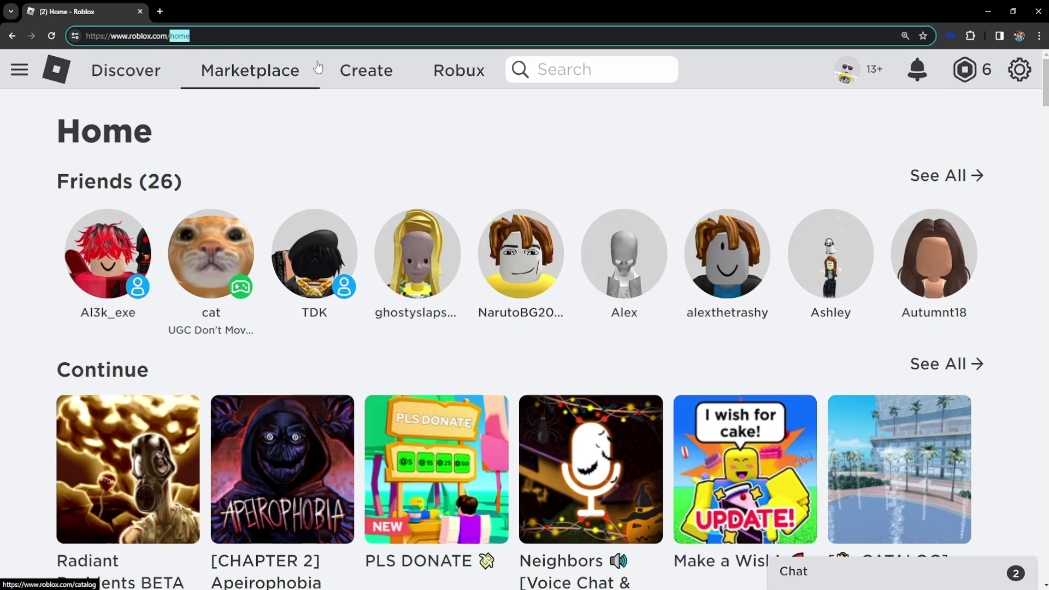
type("support")
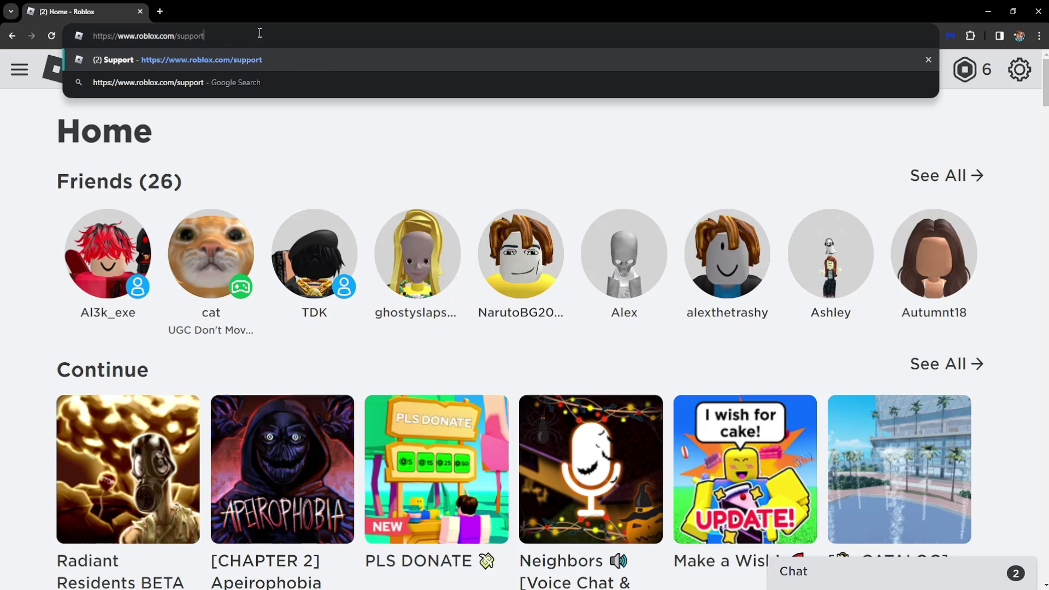
key("Return")
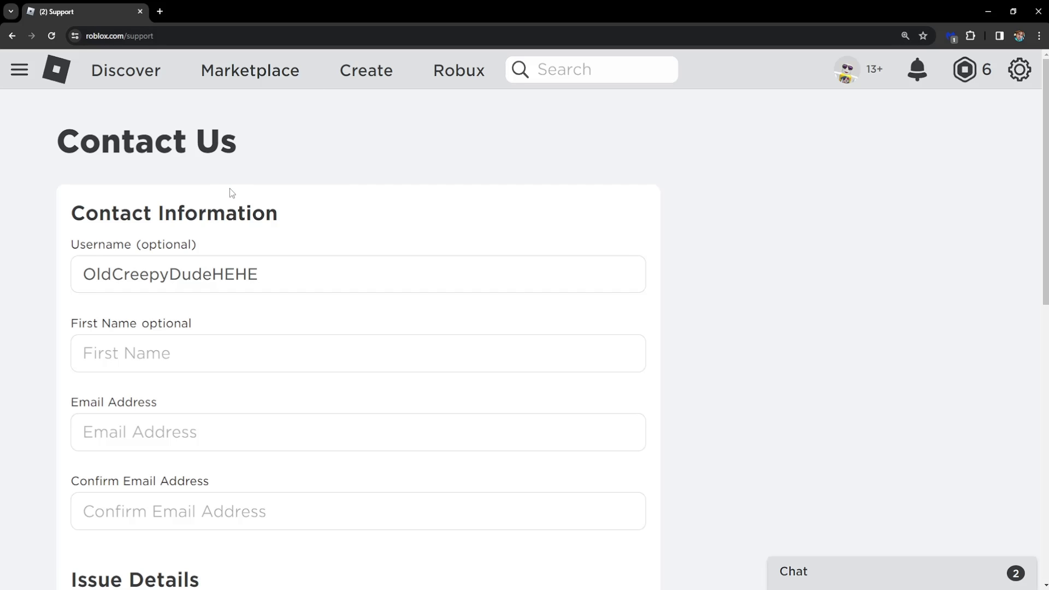
scroll(229, 192, "down", 1)
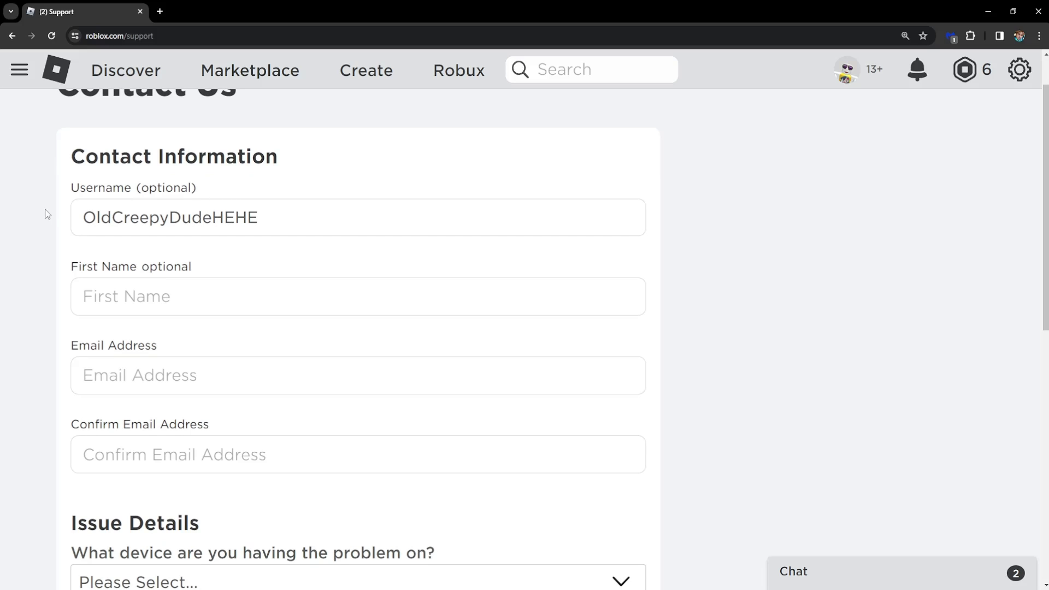
scroll(289, 212, "down", 1)
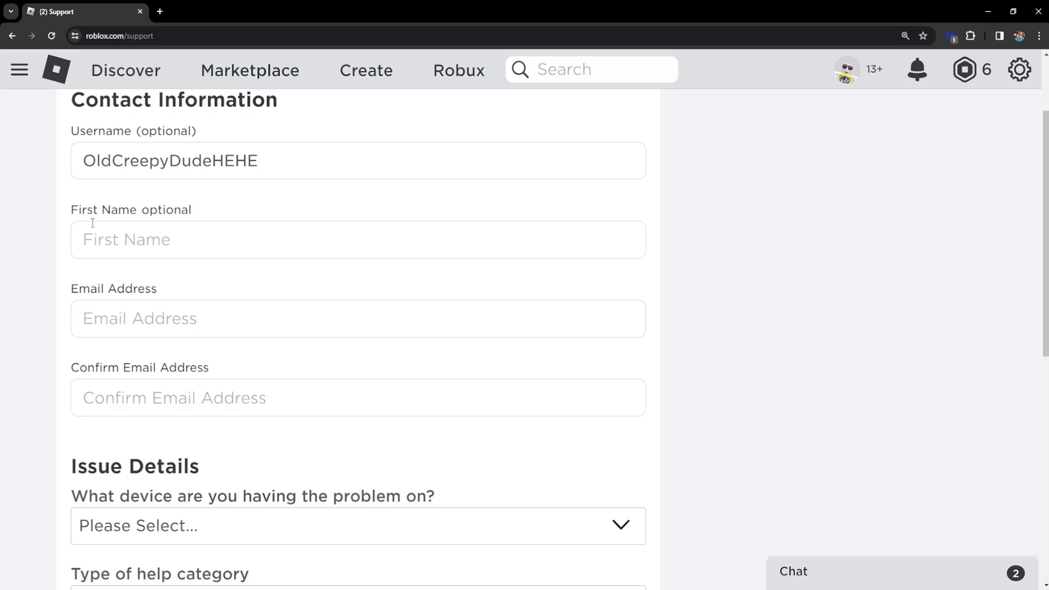
scroll(134, 240, "down", 1)
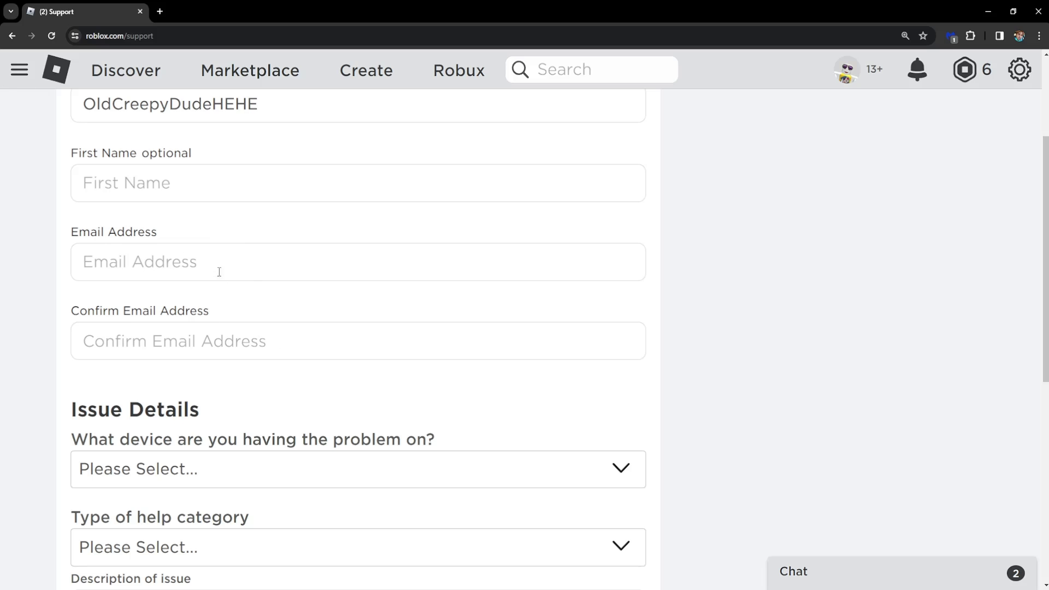
scroll(189, 315, "down", 1)
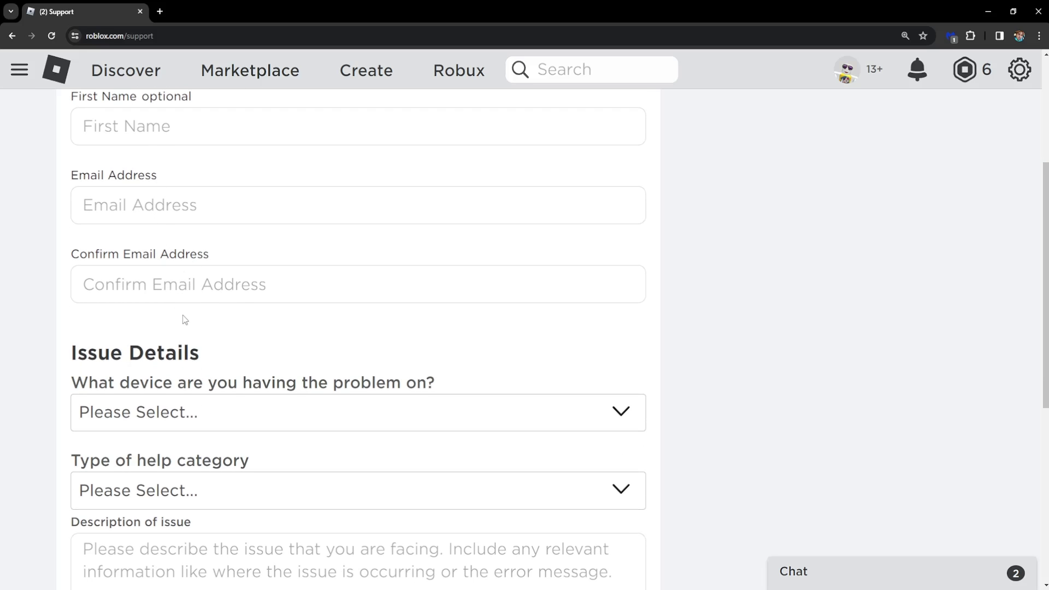
scroll(185, 320, "down", 2)
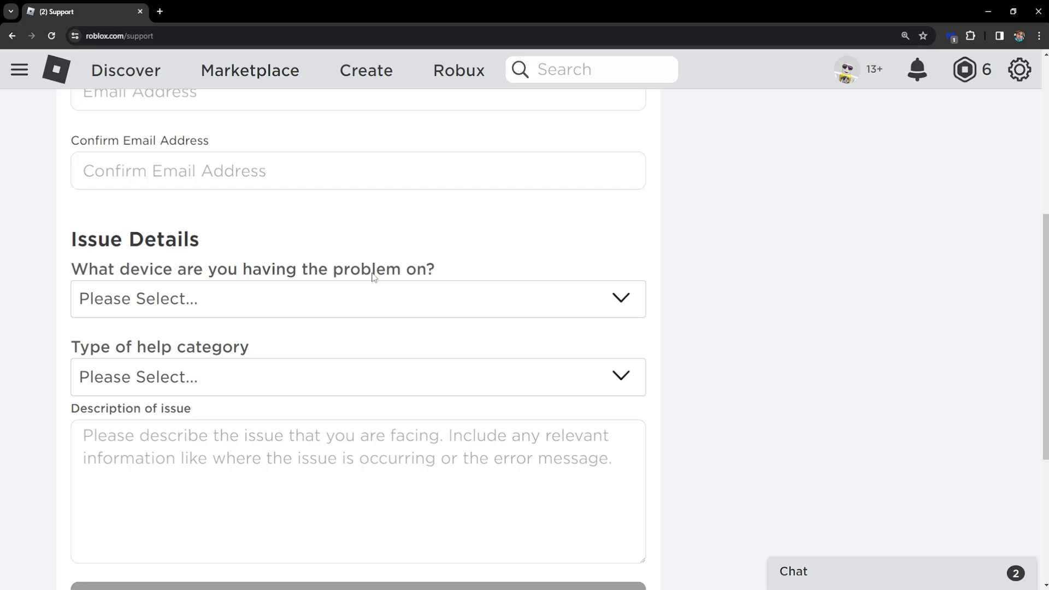
Step: Fill the issue dropdowns with device PC, category Moderation and issue Appeal Account
left_click(147, 298)
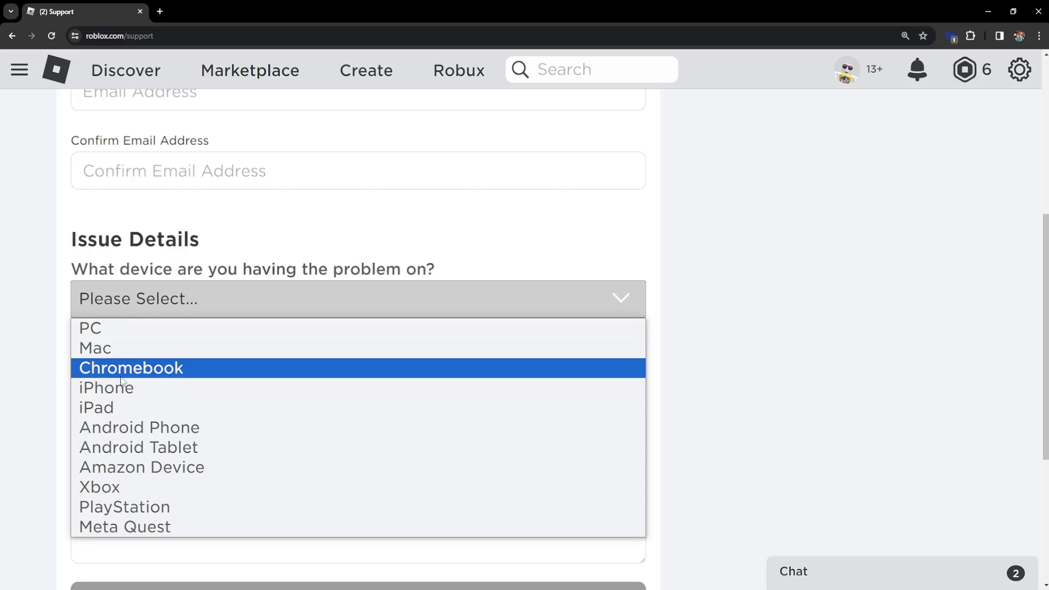
left_click(124, 332)
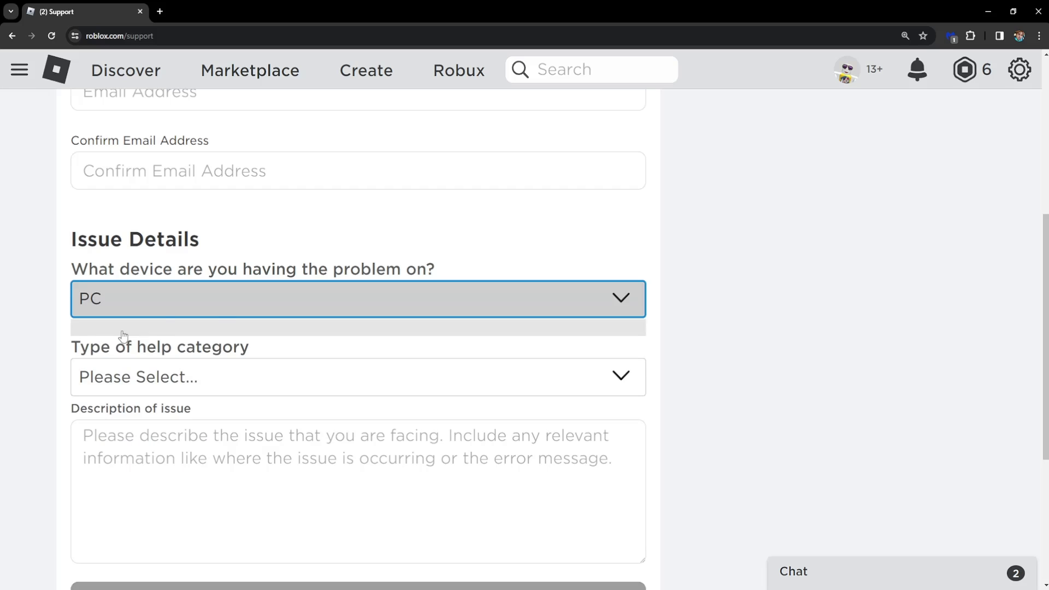
scroll(228, 322, "down", 1)
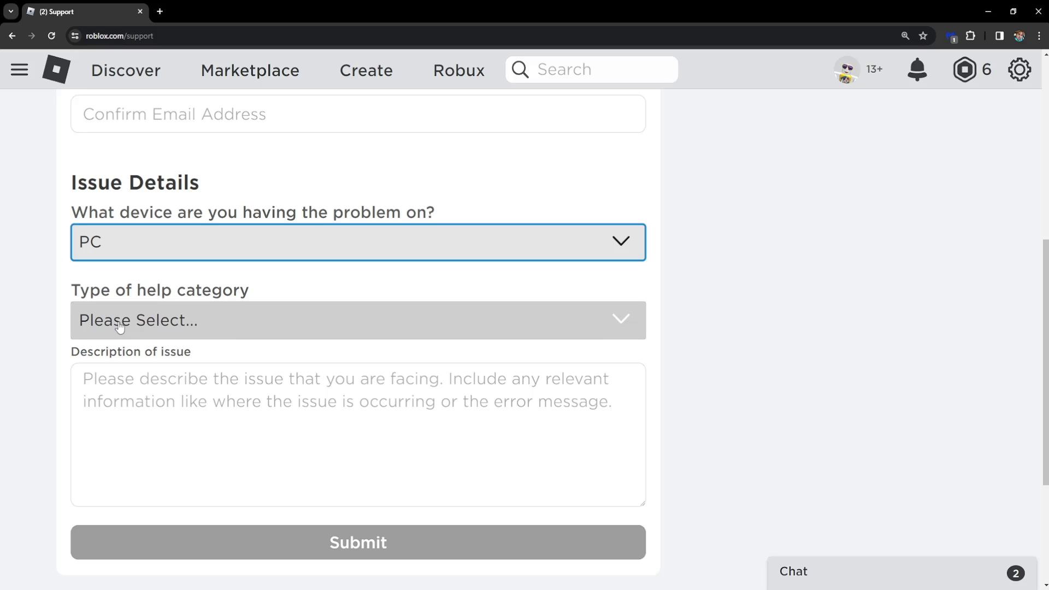
left_click(167, 328)
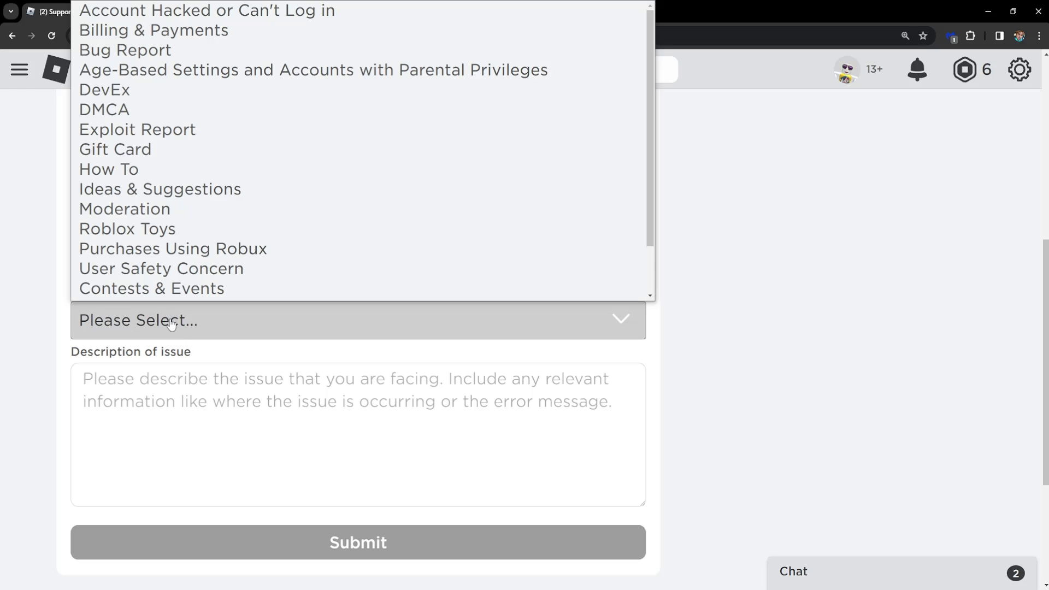
scroll(156, 230, "down", 1)
scroll(156, 229, "up", 1)
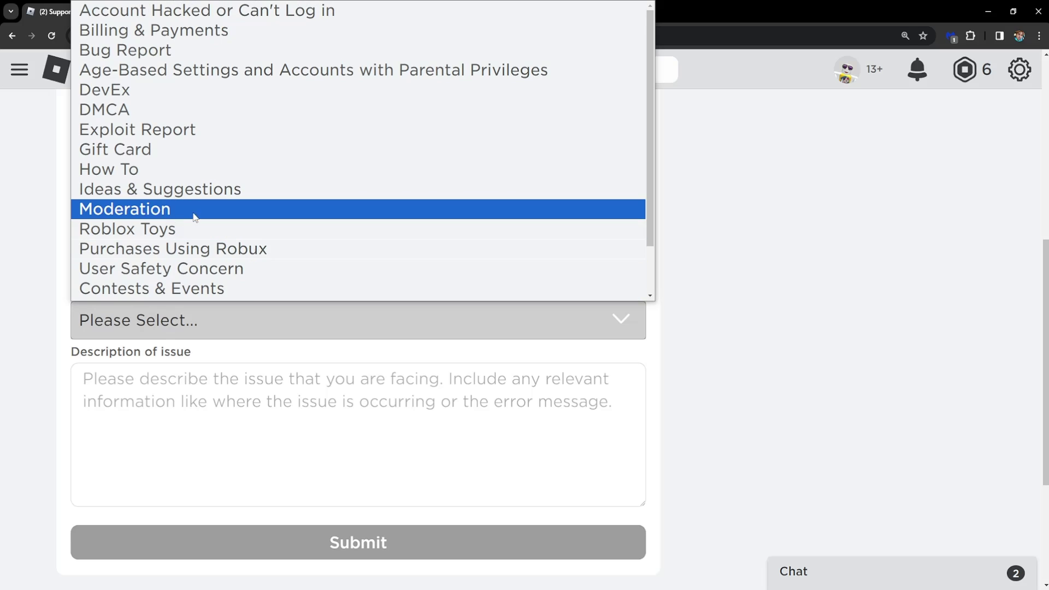
left_click(159, 212)
scroll(335, 314, "down", 1)
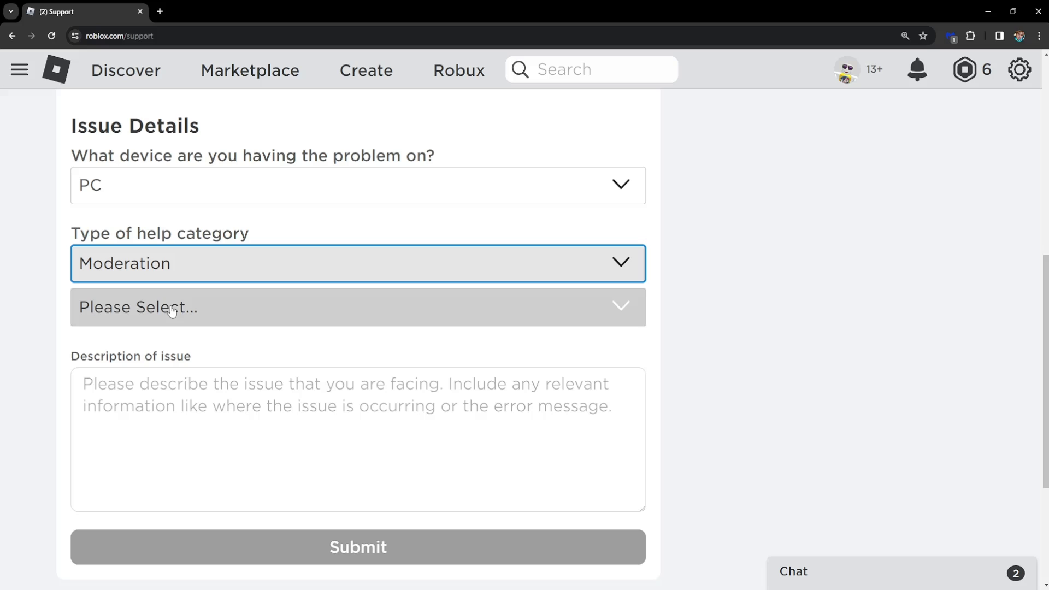
left_click(200, 310)
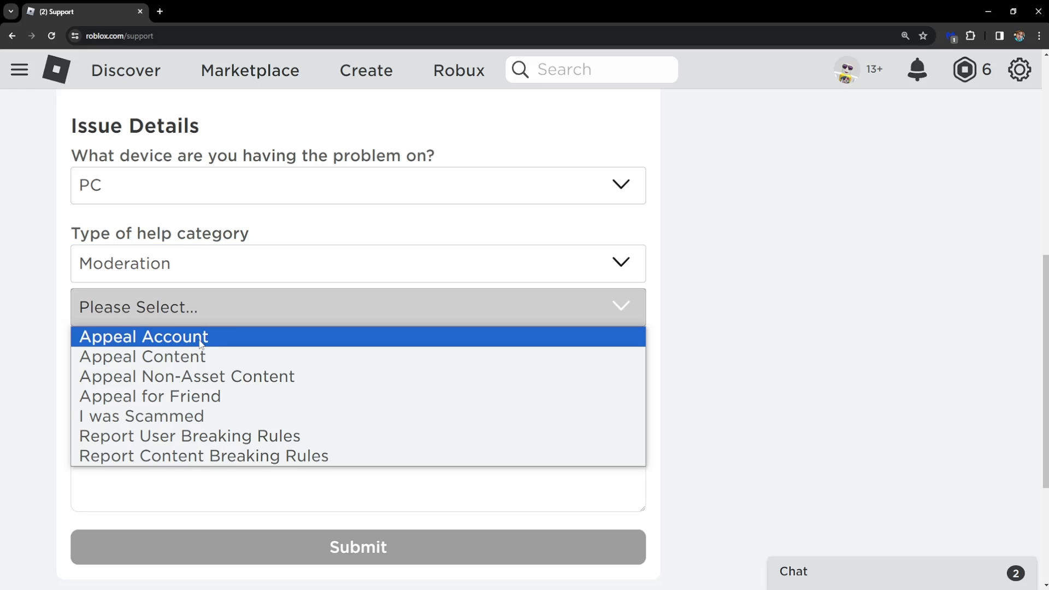
left_click(181, 341)
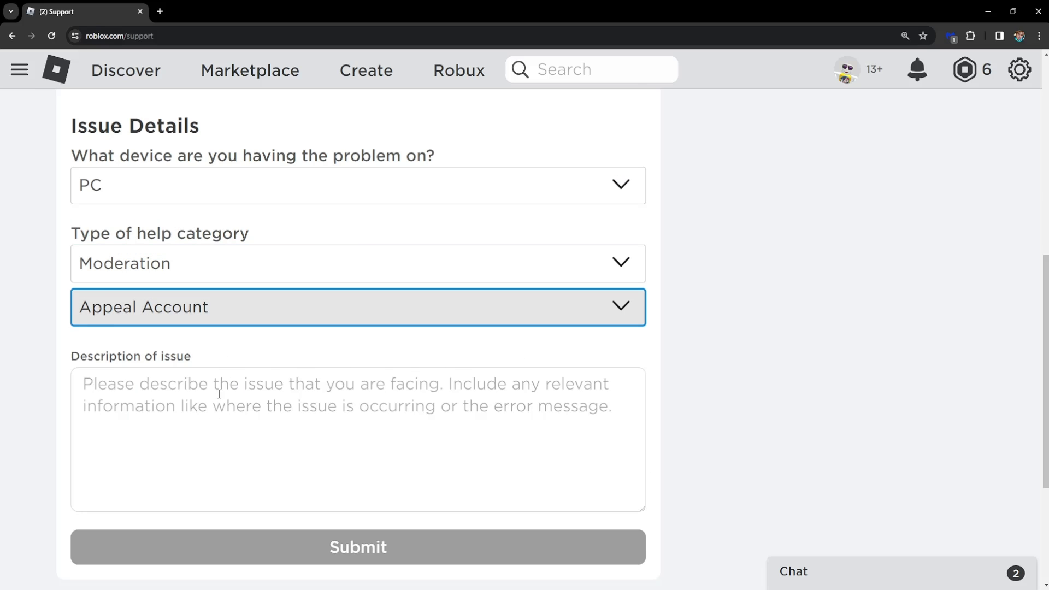
left_click(268, 396)
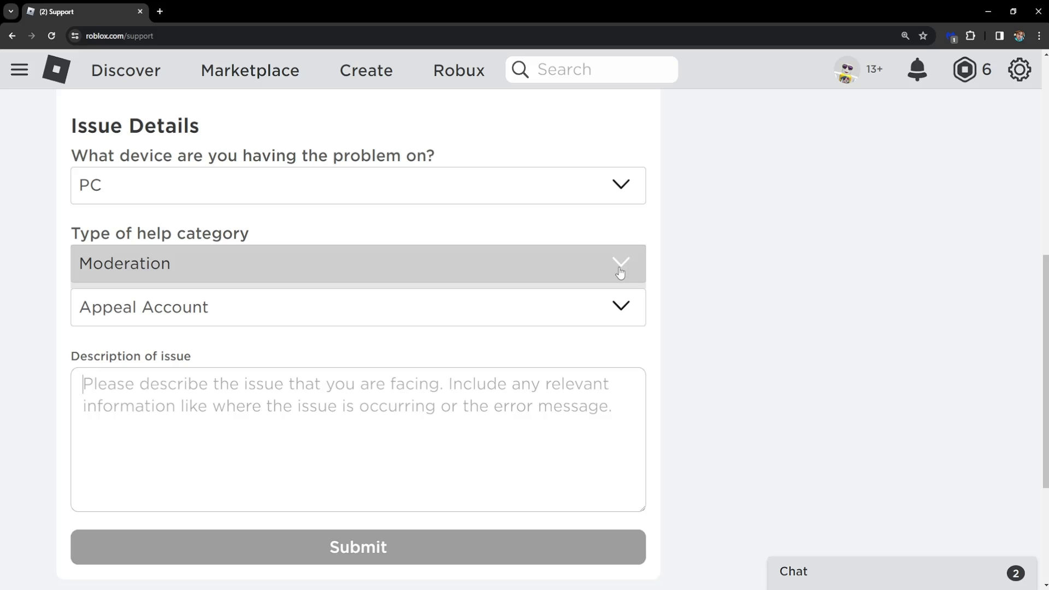
type("Hello. I")
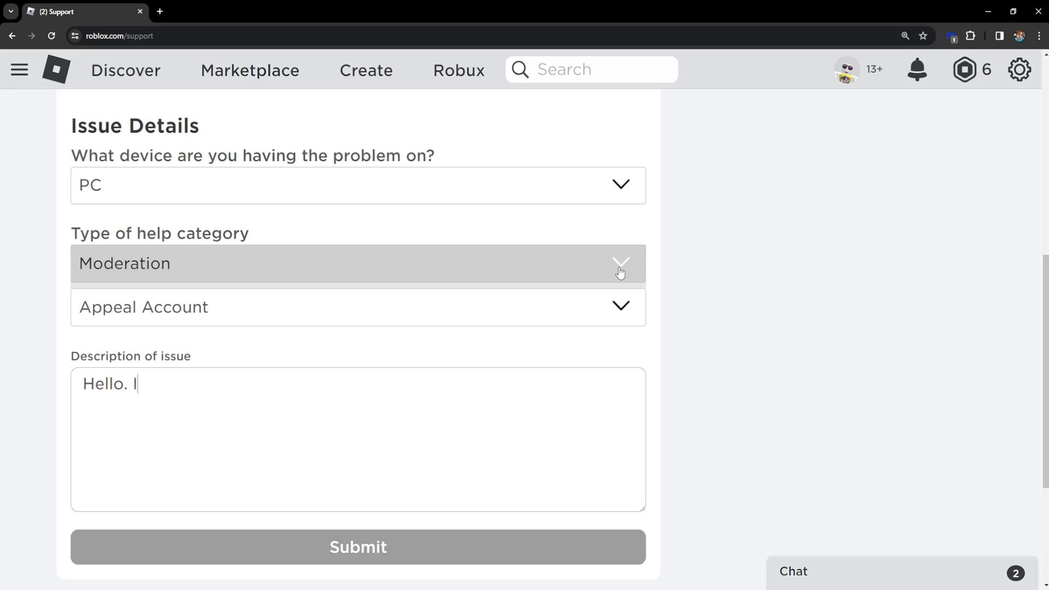
type(" have not viola")
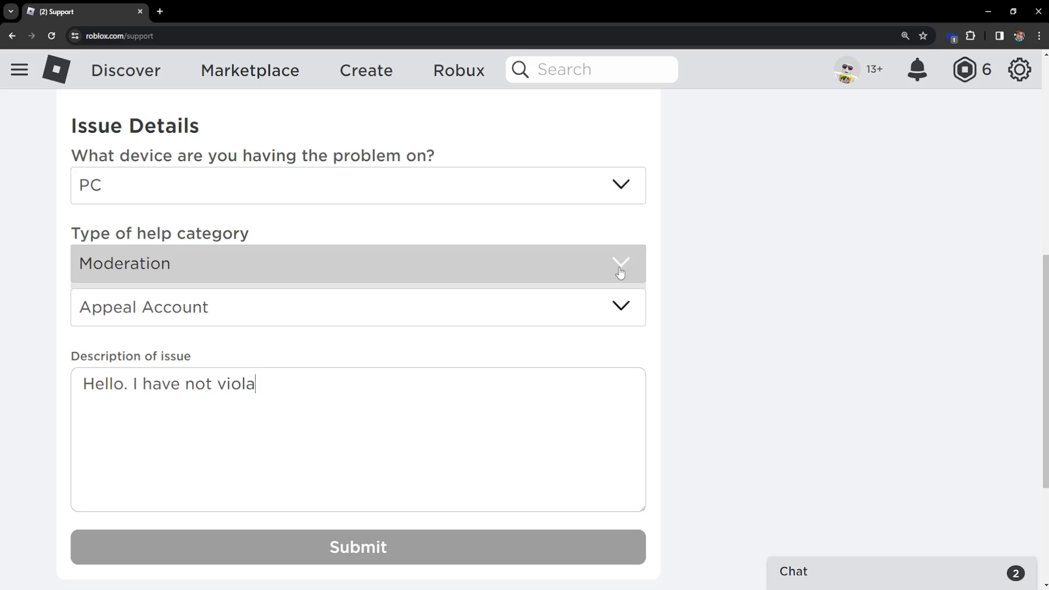
type("ted any ocmm")
Step: Write the appeal denying standards violations, requesting voice chat suspension review, then add 'Account name: '
key("BackSpace")
key("BackSpace")
key("BackSpace")
key("BackSpace")
type("Roblox community")
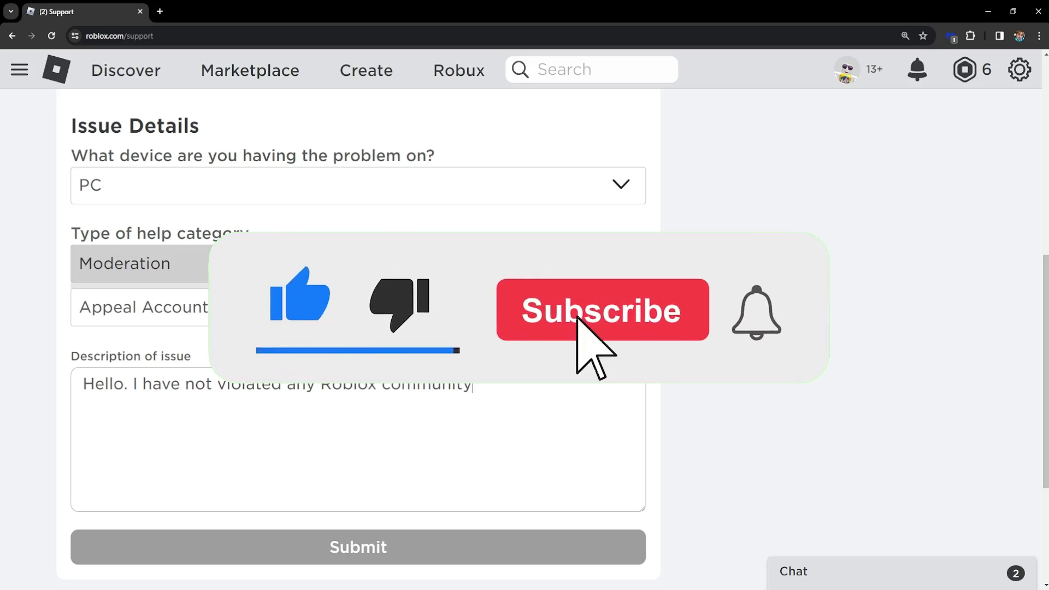
type(" standards")
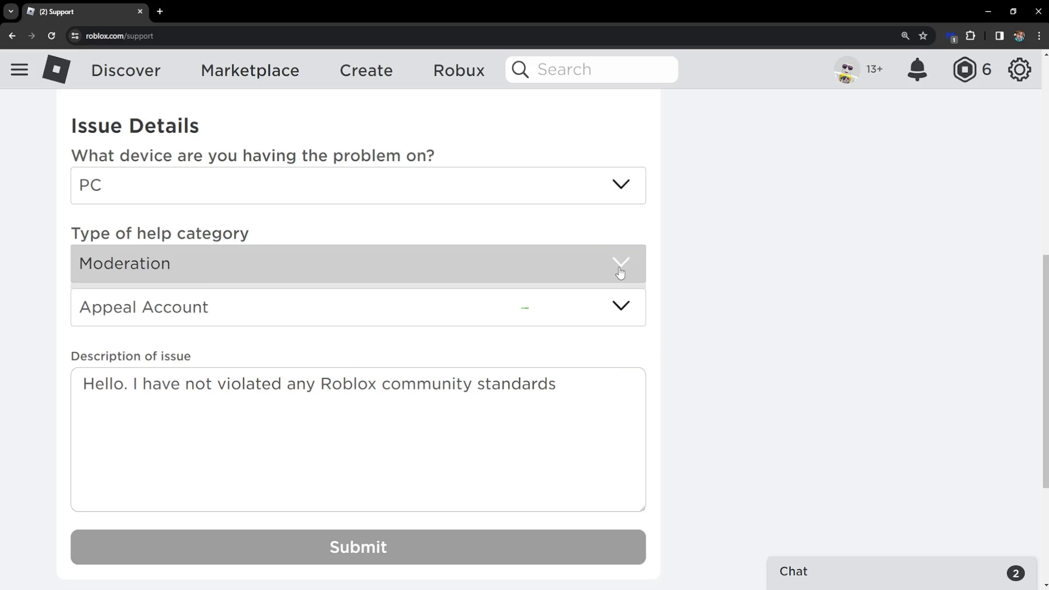
type(" I would like ")
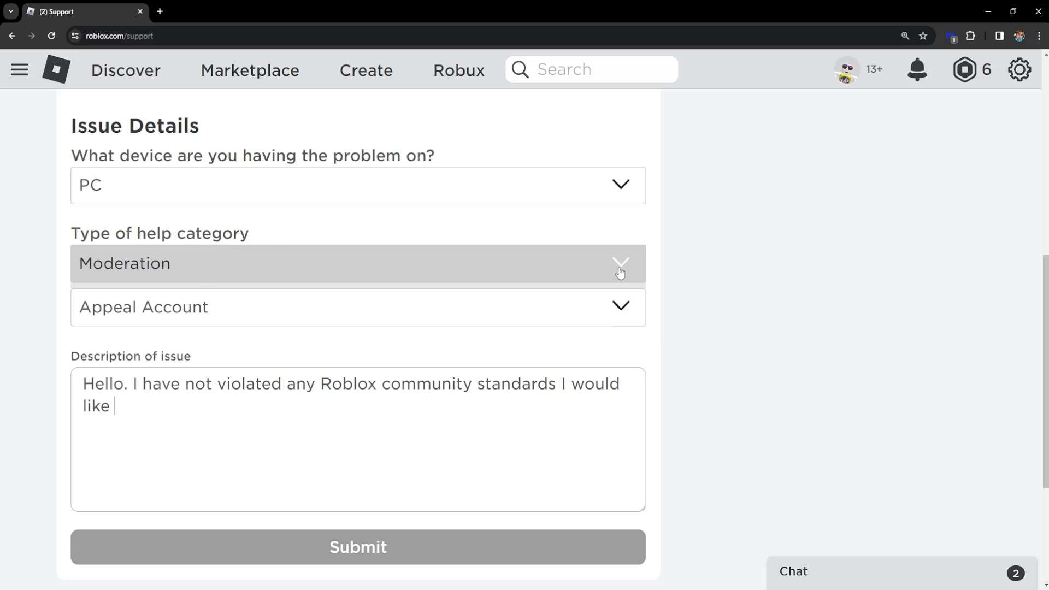
type("for you to rev")
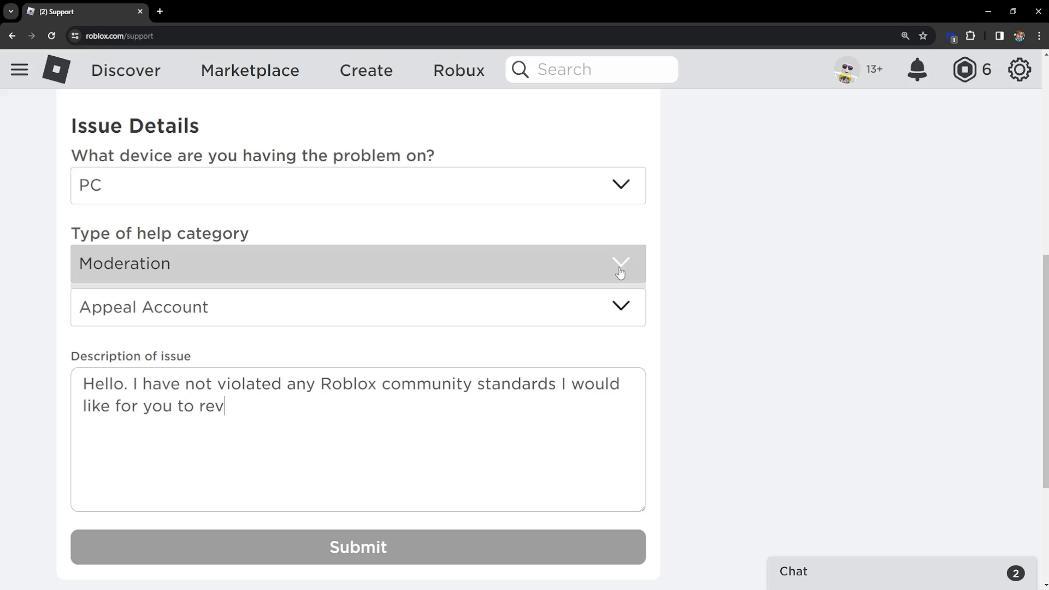
type("iew my ")
type("vb")
type("o")
key("BackSpace")
key("BackSpace")
type("oice chat s")
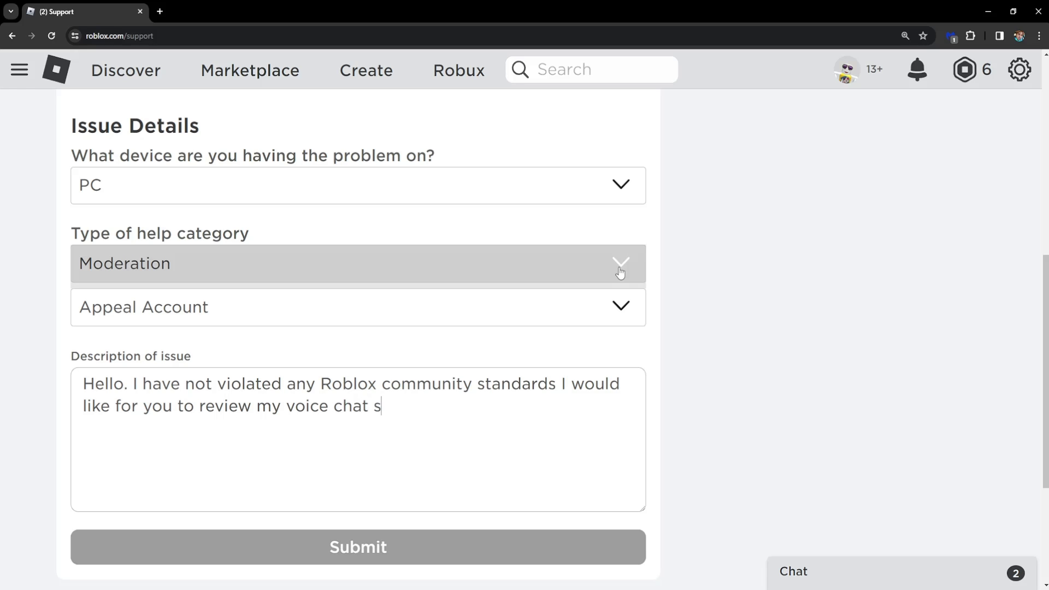
type("uspension. ")
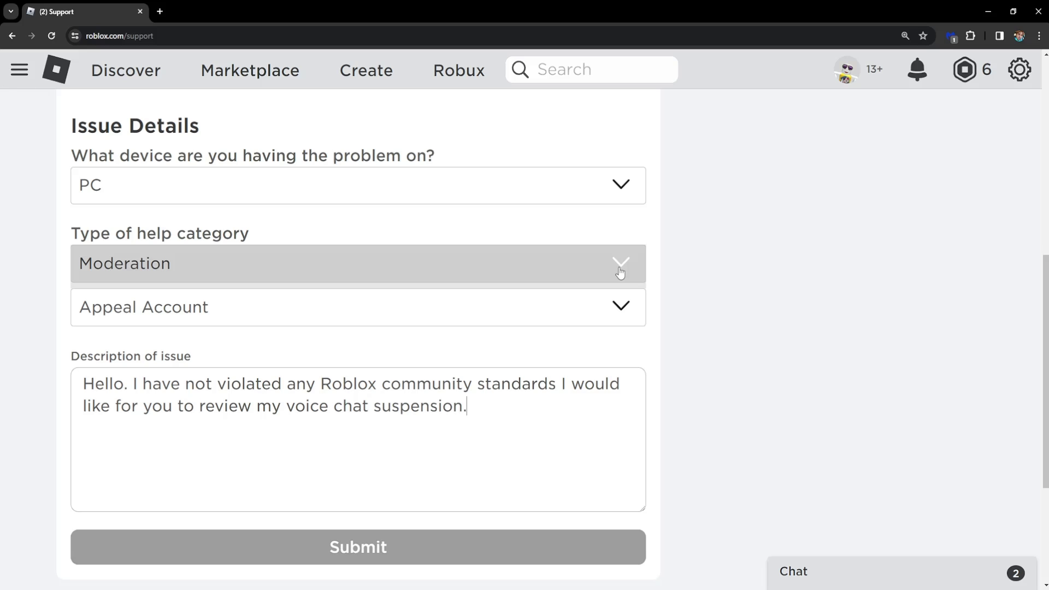
type("Cheers!")
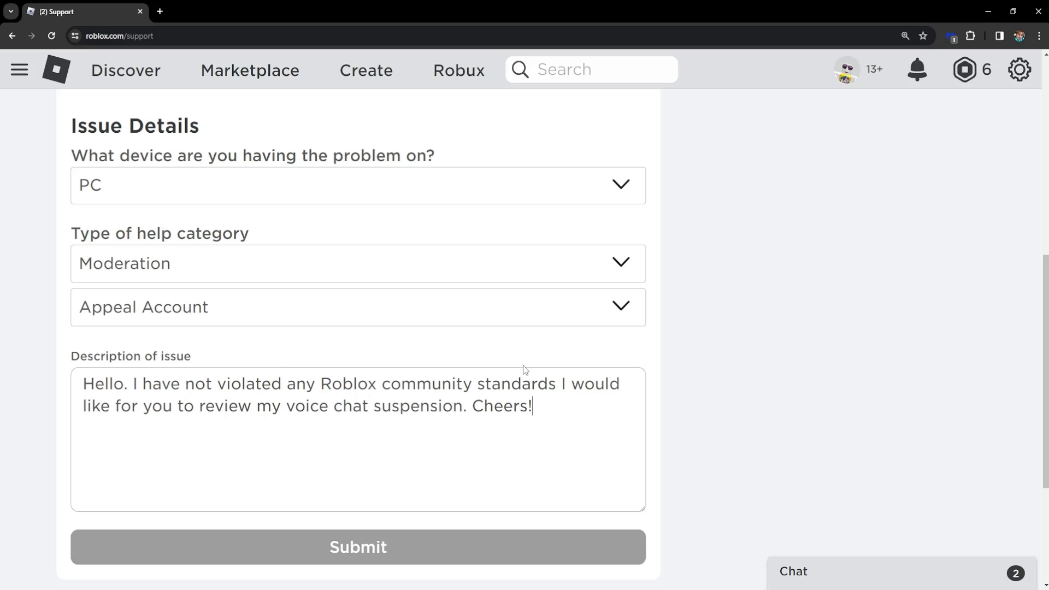
key("Return")
key("Return")
type("Account name")
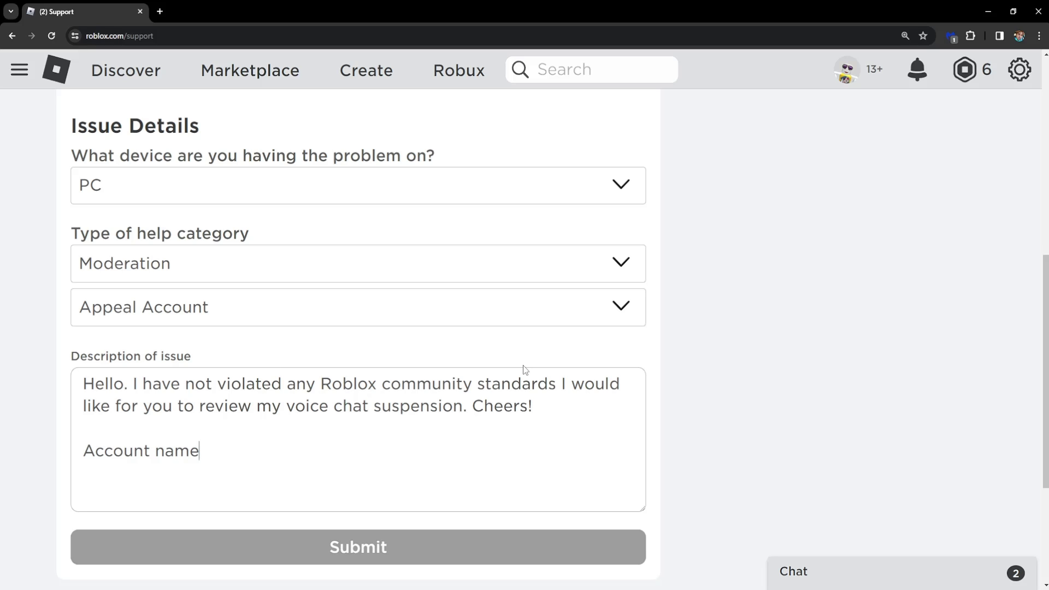
type(":")
scroll(258, 476, "down", 2)
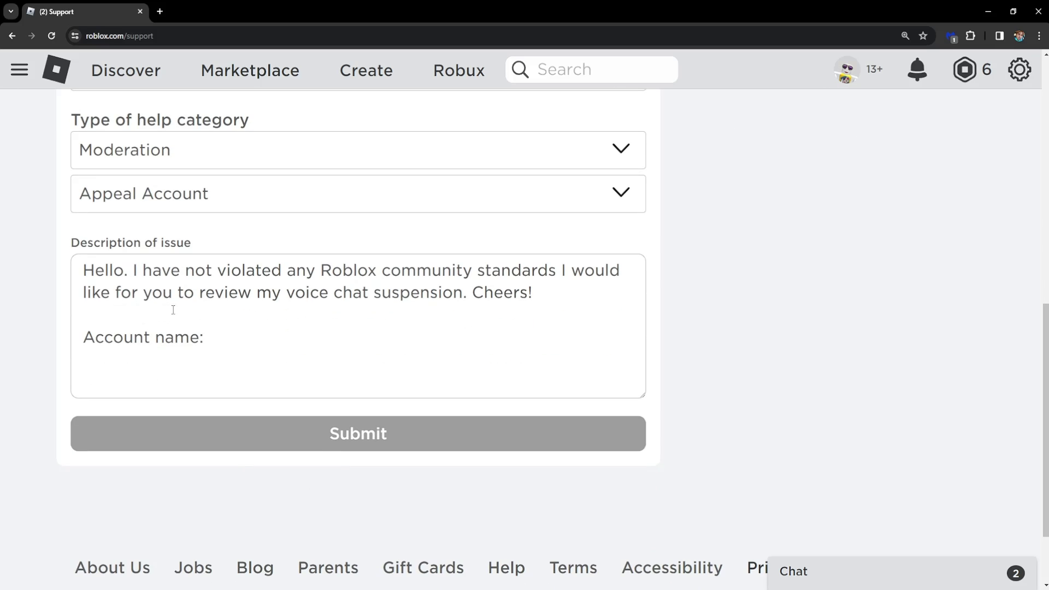
scroll(388, 421, "up", 2)
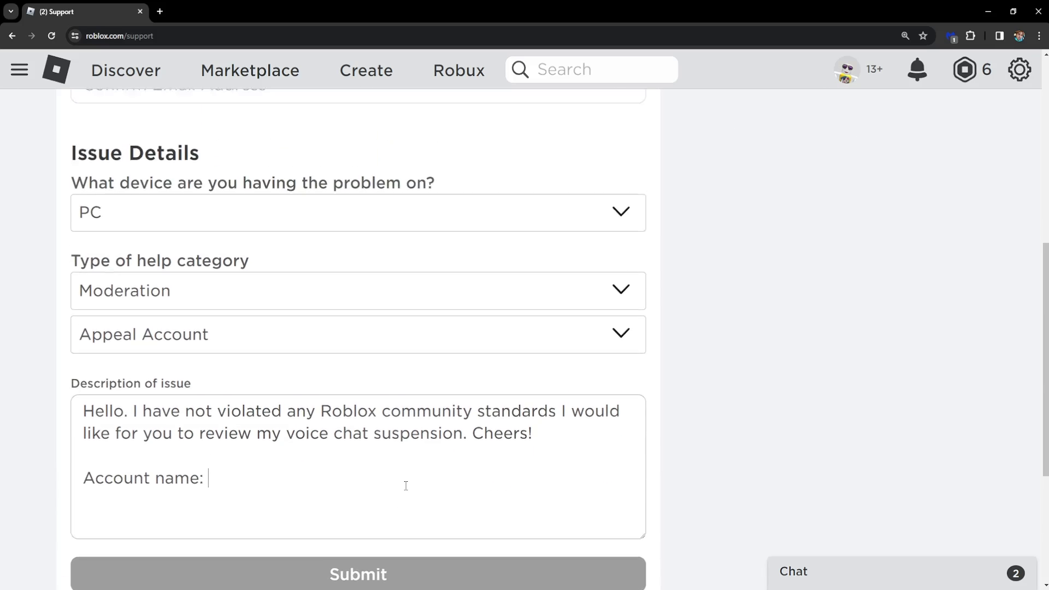
scroll(405, 484, "up", 3)
scroll(326, 365, "down", 4)
scroll(320, 490, "down", 1)
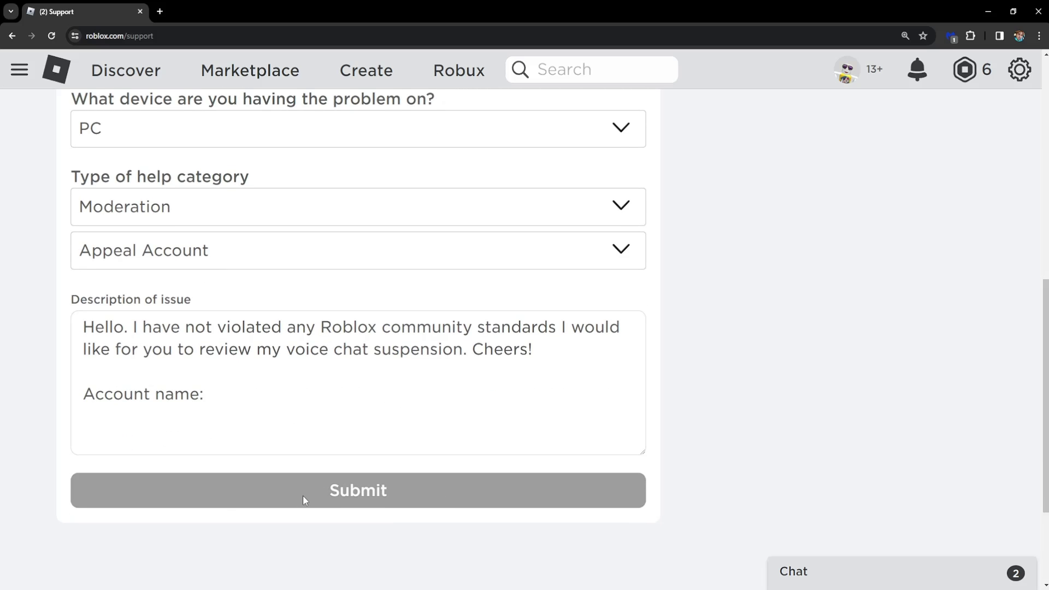
scroll(303, 496, "up", 4)
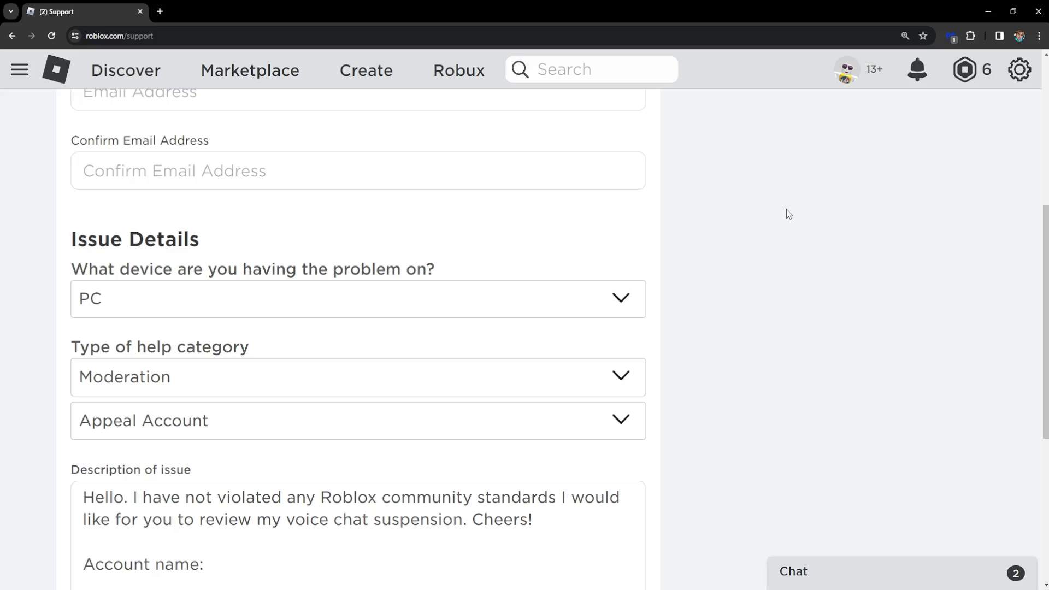